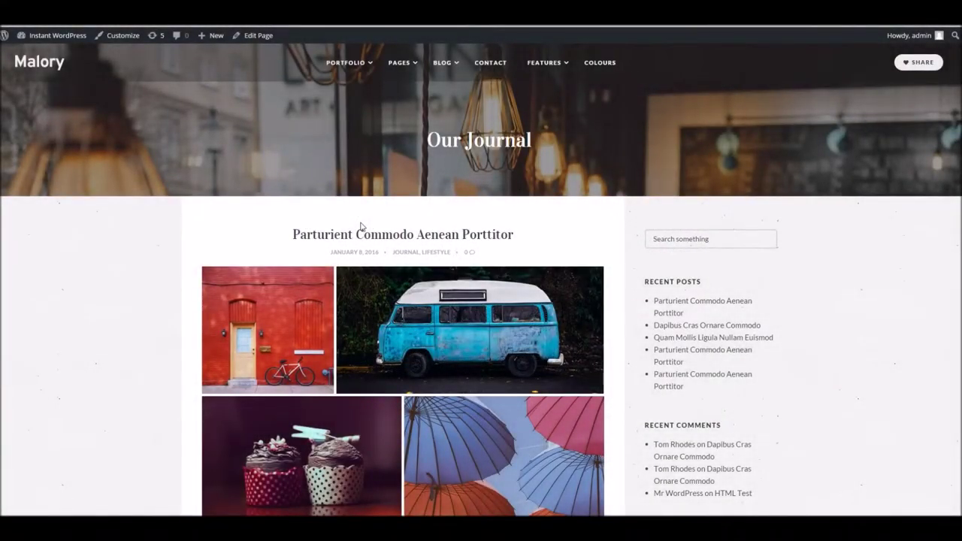
Step: Look over the journal page to see its overall blog layout, from the header and first gallery post down through the posts below
{"action": "scroll", "coordinate": [360, 226], "scroll_direction": "down", "scroll_amount": 3}
{"action": "scroll", "coordinate": [360, 227], "scroll_direction": "down", "scroll_amount": 2}
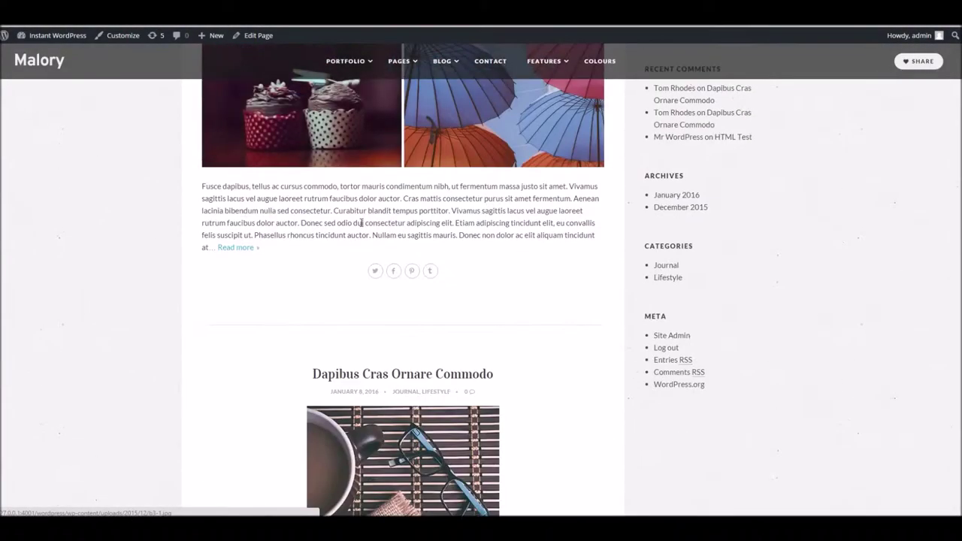
{"action": "scroll", "coordinate": [360, 222], "scroll_direction": "down", "scroll_amount": 5}
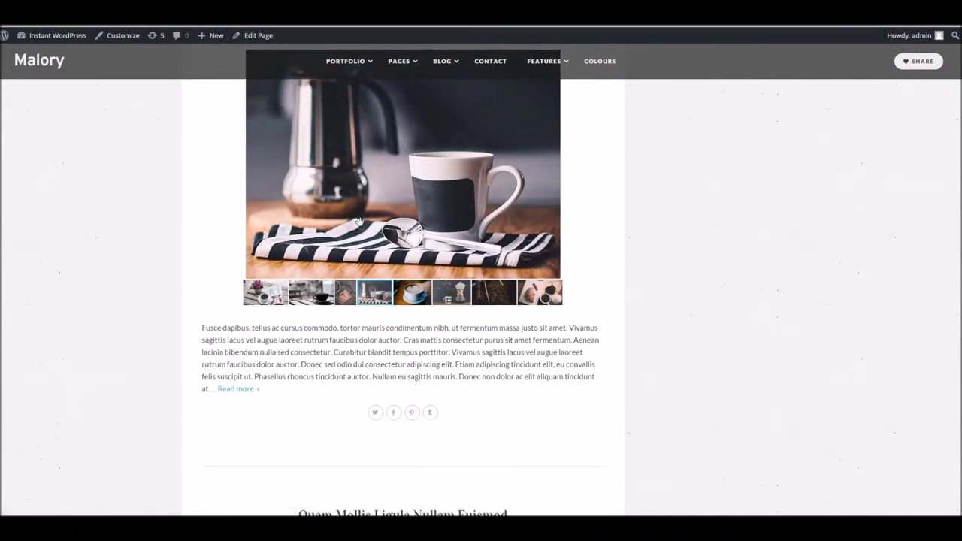
{"action": "scroll", "coordinate": [359, 222], "scroll_direction": "up", "scroll_amount": 9}
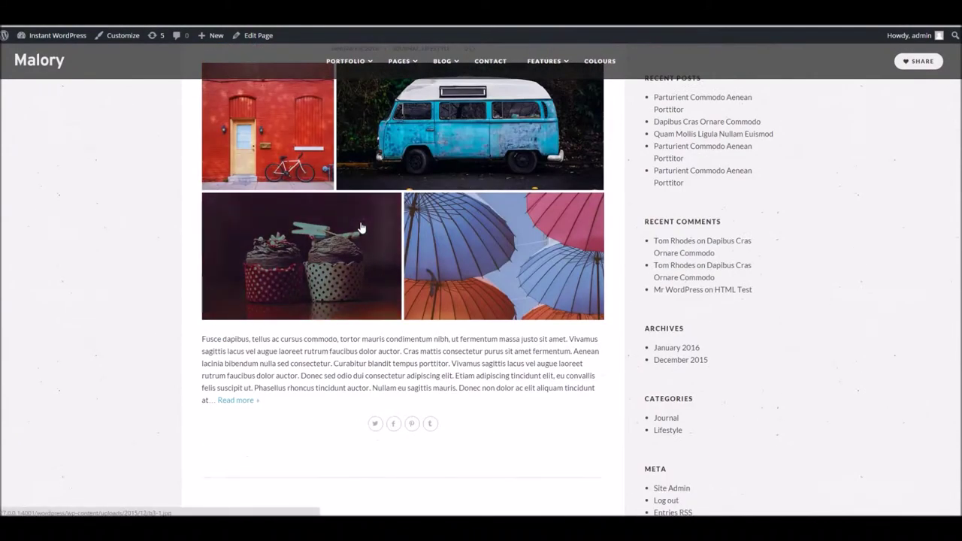
{"action": "scroll", "coordinate": [361, 227], "scroll_direction": "up", "scroll_amount": 2}
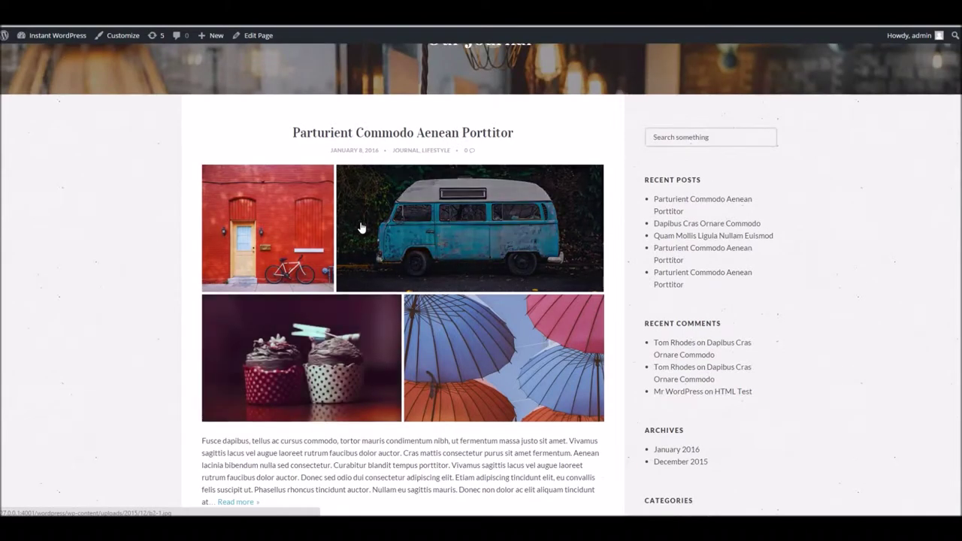
{"action": "scroll", "coordinate": [360, 228], "scroll_direction": "down", "scroll_amount": 1}
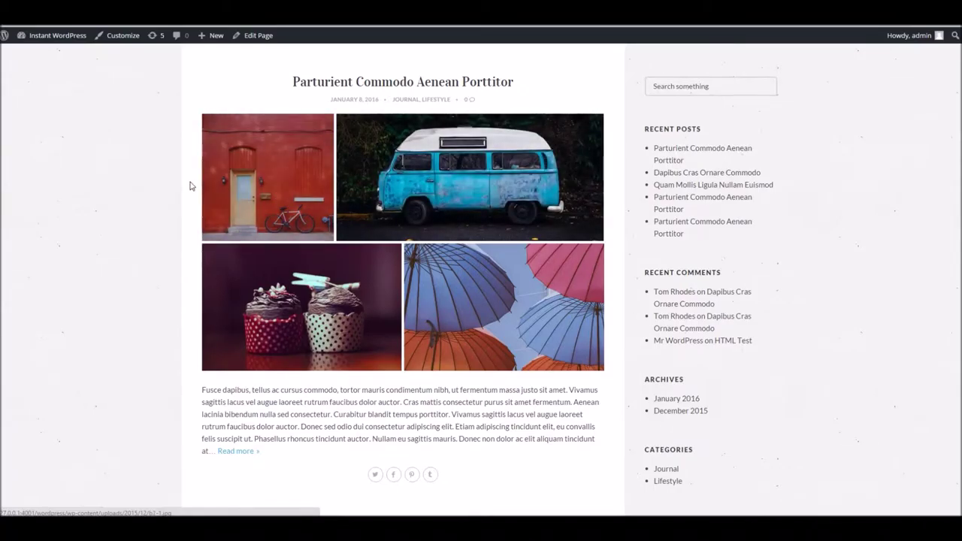
{"action": "scroll", "coordinate": [186, 183], "scroll_direction": "up", "scroll_amount": 2}
{"action": "scroll", "coordinate": [184, 184], "scroll_direction": "up", "scroll_amount": 1}
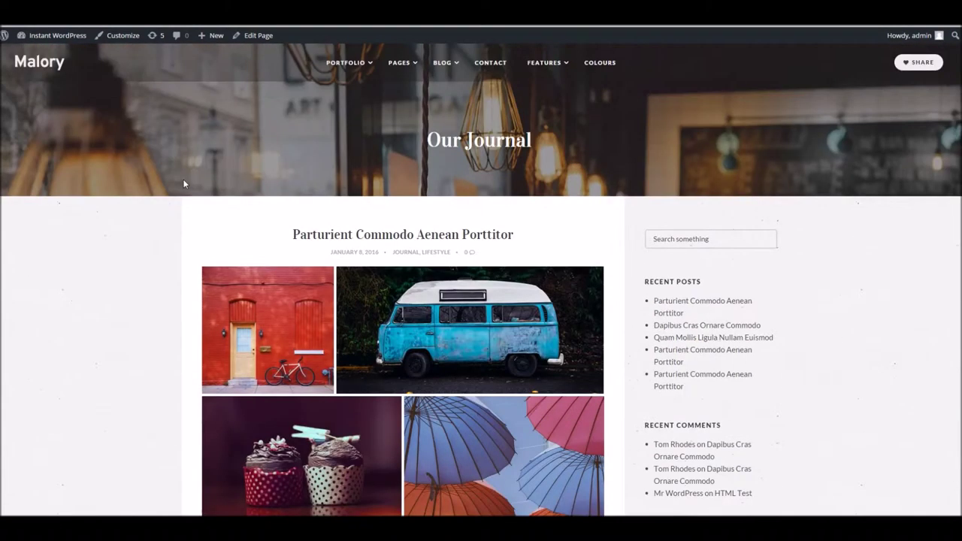
{"action": "scroll", "coordinate": [222, 226], "scroll_direction": "down", "scroll_amount": 15}
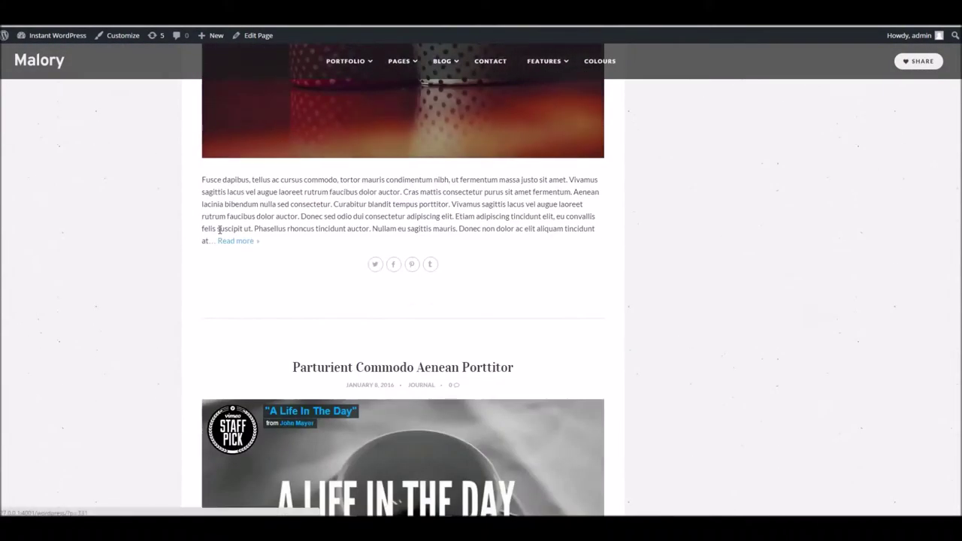
{"action": "scroll", "coordinate": [222, 233], "scroll_direction": "up", "scroll_amount": 20}
{"action": "scroll", "coordinate": [218, 234], "scroll_direction": "down", "scroll_amount": 3}
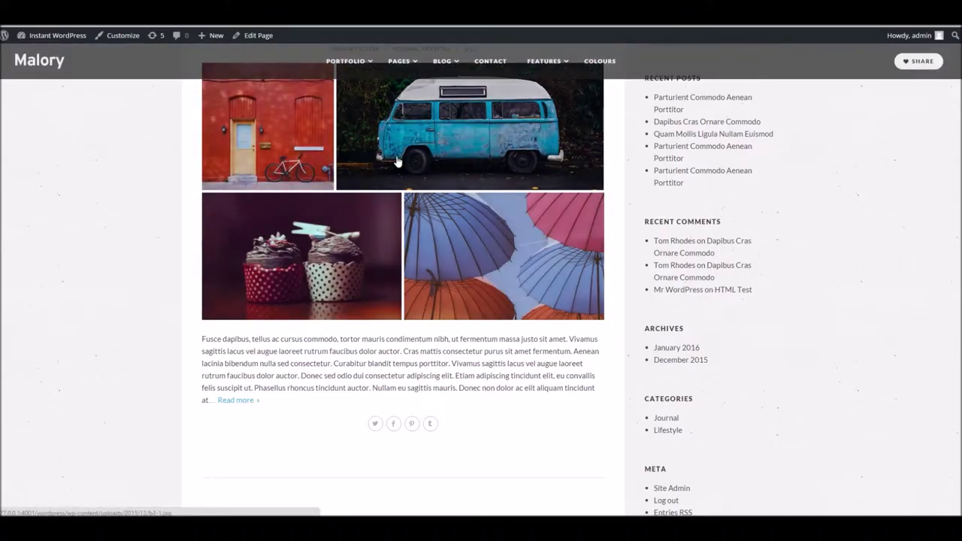
Step: Examine how the slider, single-image and video posts are presented on the journal page, including the slider's thumbnails
{"action": "scroll", "coordinate": [147, 234], "scroll_direction": "down", "scroll_amount": 6}
{"action": "left_click", "coordinate": [308, 398]}
{"action": "left_click", "coordinate": [380, 398]}
{"action": "scroll", "coordinate": [137, 352], "scroll_direction": "down", "scroll_amount": 4}
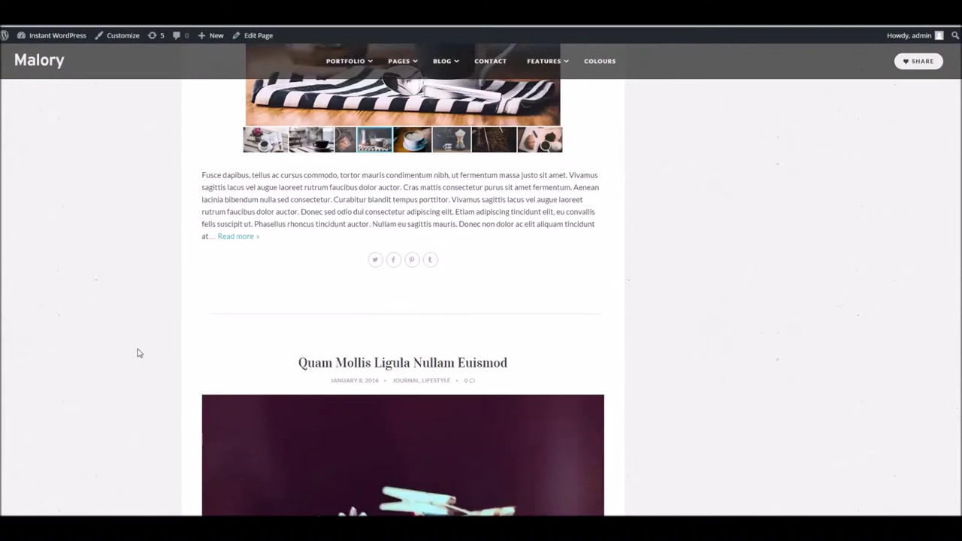
{"action": "scroll", "coordinate": [137, 351], "scroll_direction": "down", "scroll_amount": 6}
{"action": "scroll", "coordinate": [173, 342], "scroll_direction": "up", "scroll_amount": 1}
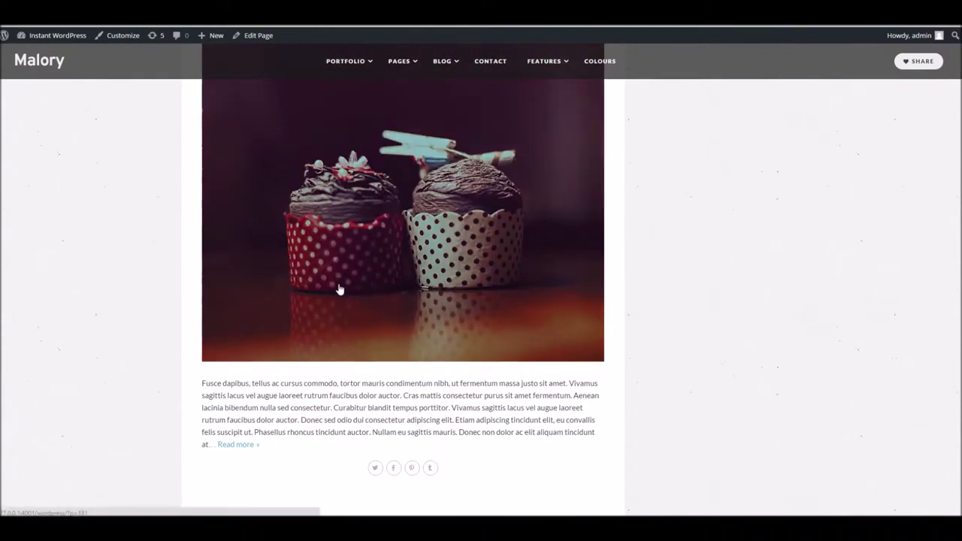
{"action": "scroll", "coordinate": [339, 290], "scroll_direction": "down", "scroll_amount": 9}
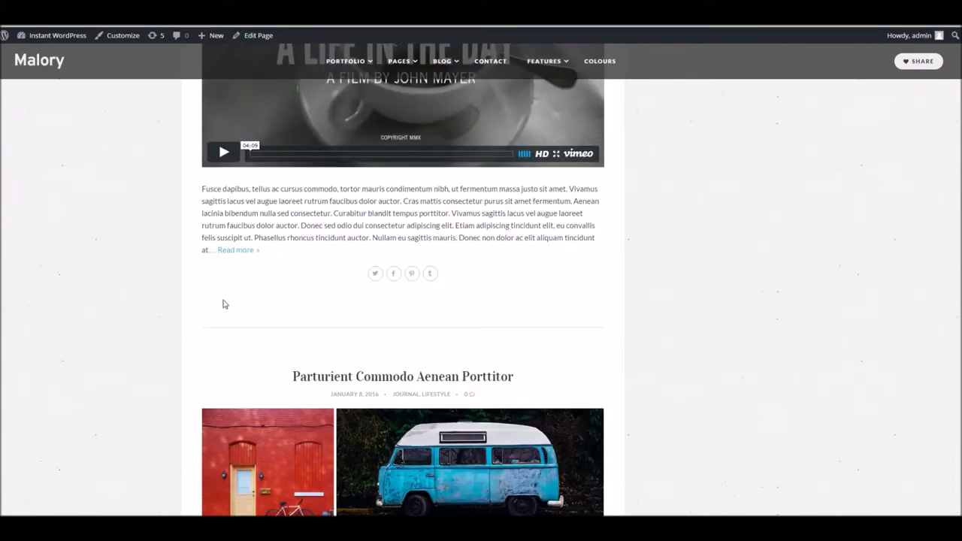
{"action": "scroll", "coordinate": [223, 304], "scroll_direction": "up", "scroll_amount": 12}
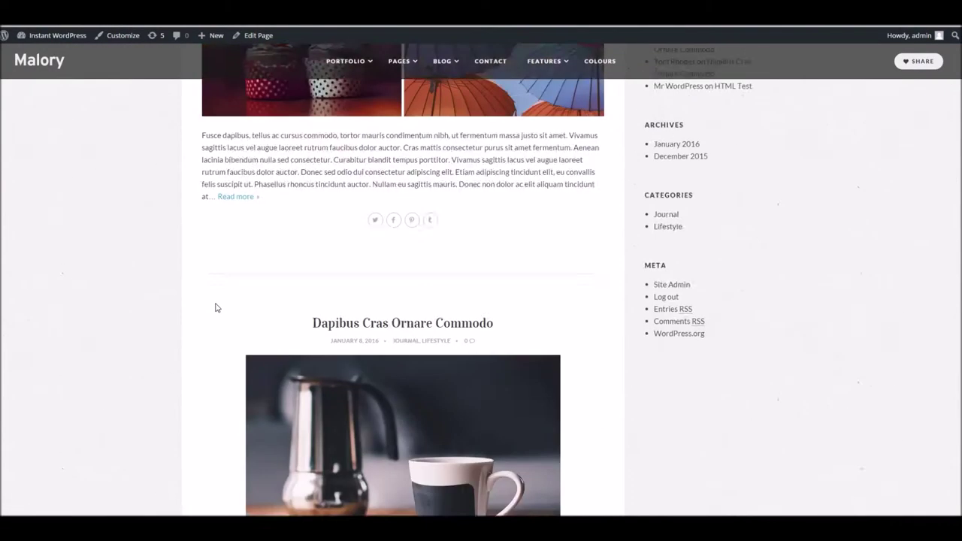
{"action": "scroll", "coordinate": [216, 307], "scroll_direction": "up", "scroll_amount": 5}
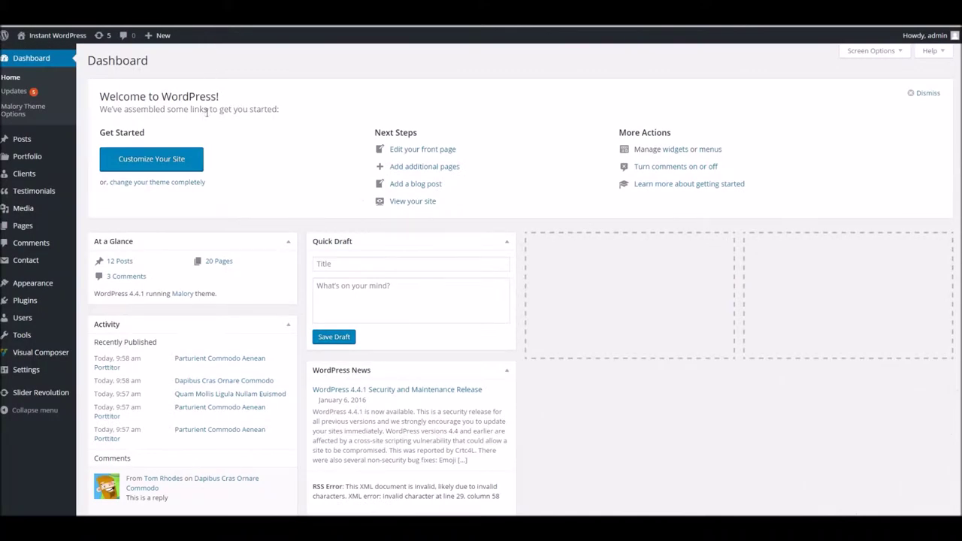
Step: Switch to the site's admin dashboard and start a new blog post titled "Dans Awesome Post"
{"action": "mouse_move", "coordinate": [41, 143]}
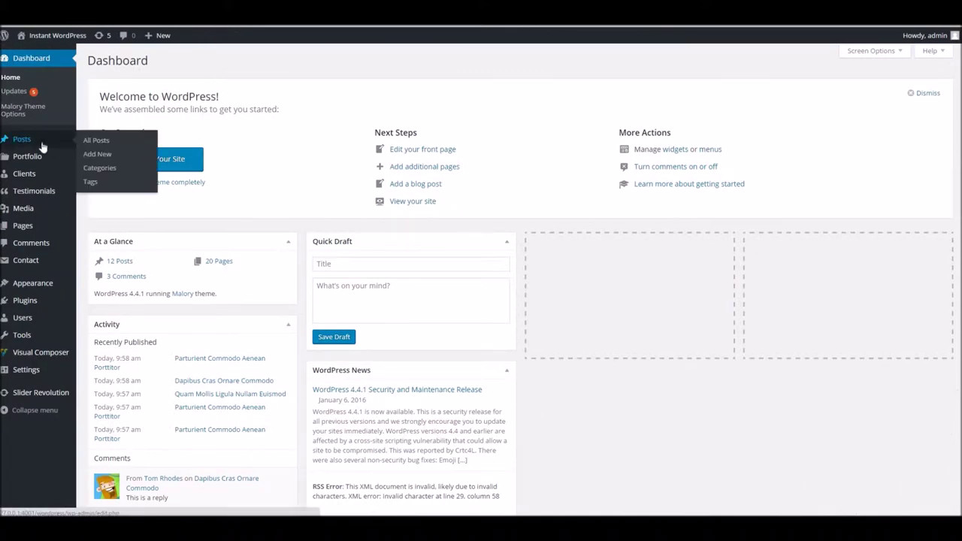
{"action": "left_click", "coordinate": [136, 160]}
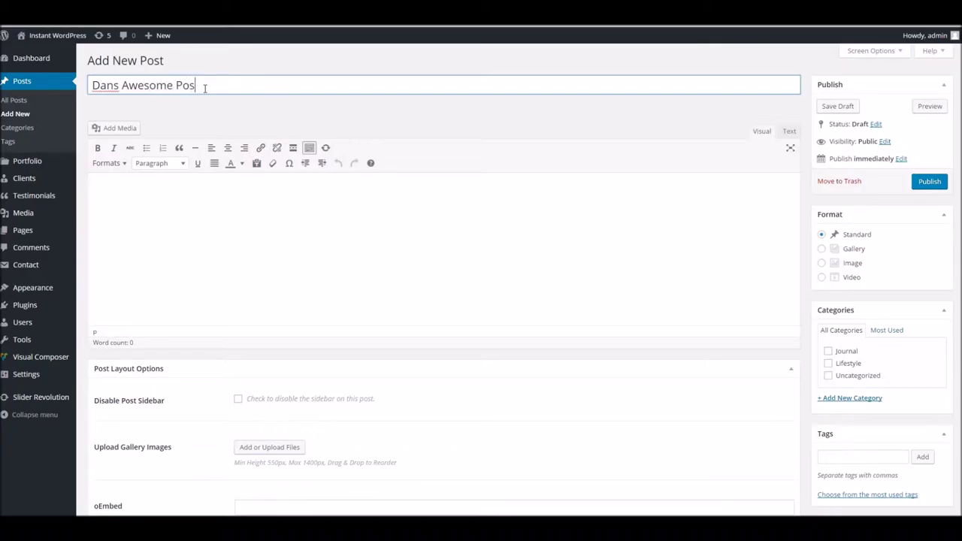
{"action": "left_click", "coordinate": [245, 206]}
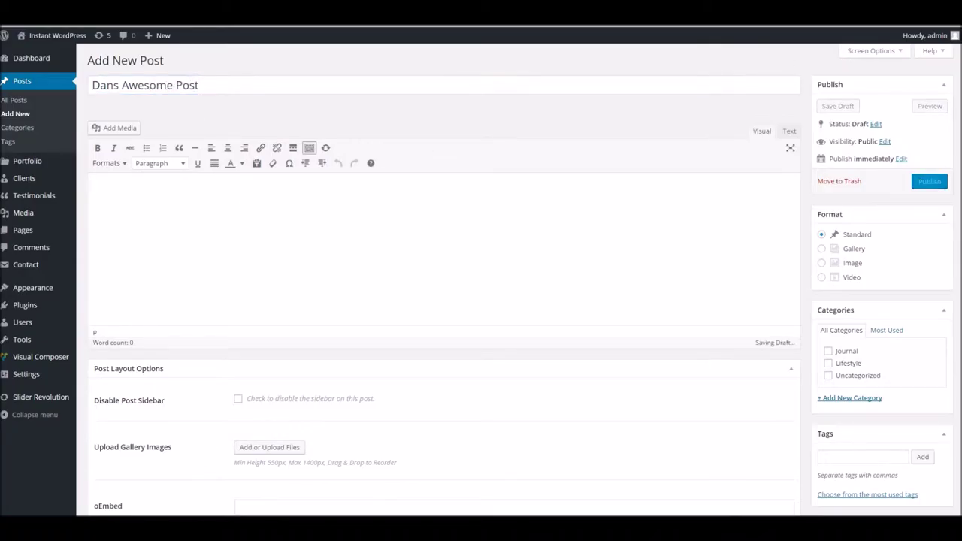
Step: Copy a placeholder paragraph starting "Uniquely target team driven products" from the text generator and insert it twice into the post body
{"action": "left_click", "coordinate": [789, 56]}
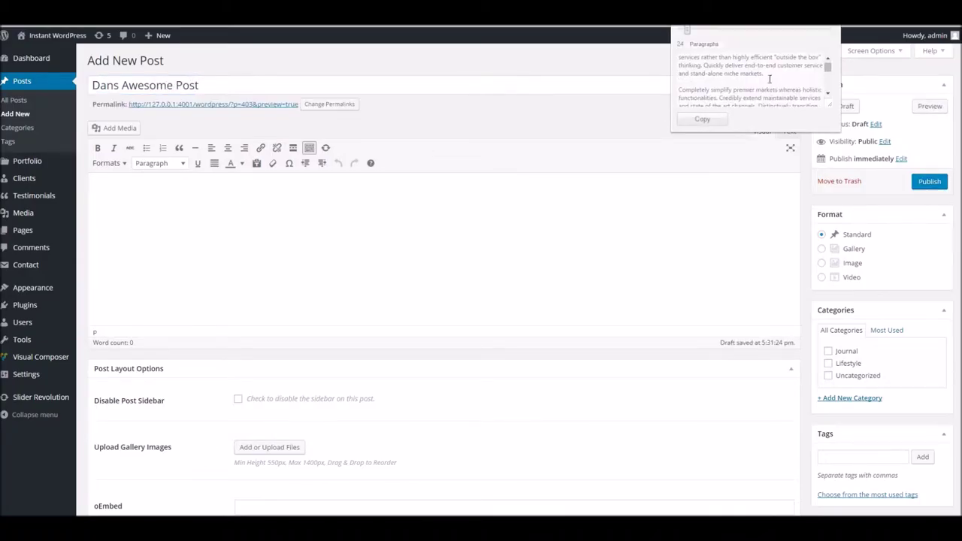
{"action": "left_click", "coordinate": [516, 223]}
{"action": "type", "text": "Uniquely target team driven products without low-risk high-yield platforms. Enthusiastically mesh maintainable action items vis-a-vis low-risk high-yield applications. Dynamically optimize turnkey process improvements whereas cross functional interfaces. Authoritatively supply visionary meta-services rather than highly efficient \"outside the box\" thinking. Quickly deliver end-to-end customer service and stand-alone niche markets."}
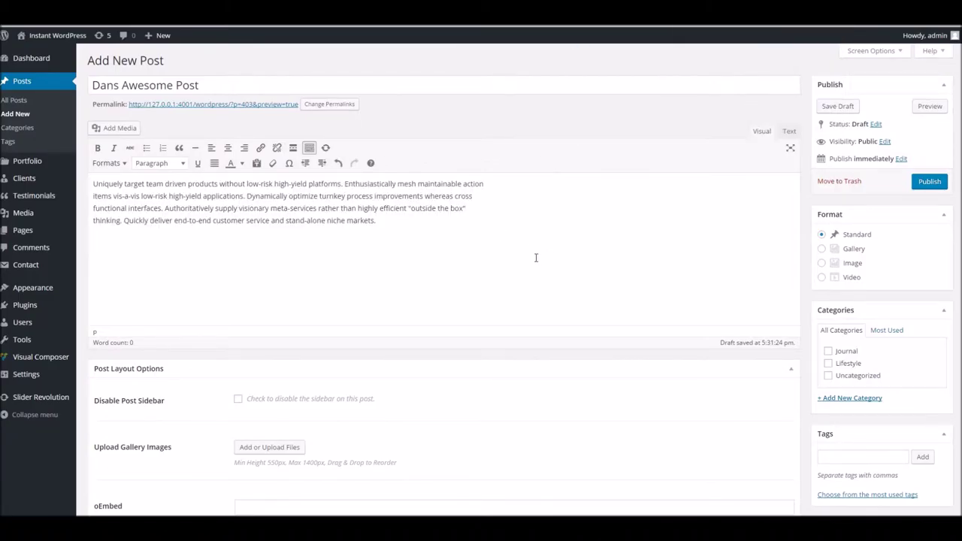
{"action": "type", "text": "Uniquely target team driven products without low-risk high-yield platforms. Enthusiastically mesh maintainable action items vis-a-vis low-risk high-yield applications. Dynamically optimize turnkey process improvements whereas cross functional interfaces. Authoritatively supply visionary meta-services rather than highly efficient \"outside the box\" thinking. Quickly deliver end-to-end customer service and stand-alone niche markets."}
Step: Assign the post to the Journal category
{"action": "scroll", "coordinate": [569, 249], "scroll_direction": "down", "scroll_amount": 3}
{"action": "scroll", "coordinate": [569, 248], "scroll_direction": "up", "scroll_amount": 1}
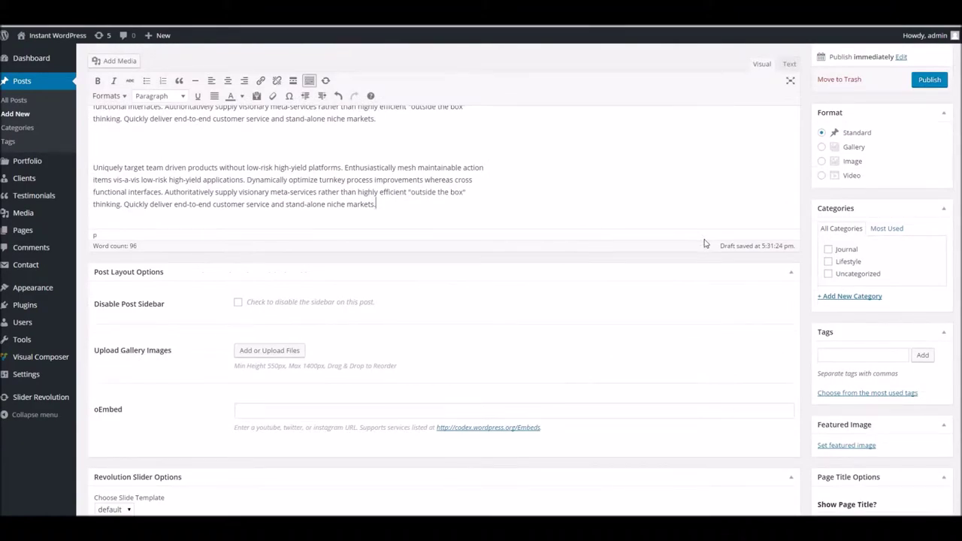
{"action": "scroll", "coordinate": [765, 278], "scroll_direction": "down", "scroll_amount": 1}
{"action": "left_click", "coordinate": [828, 214]}
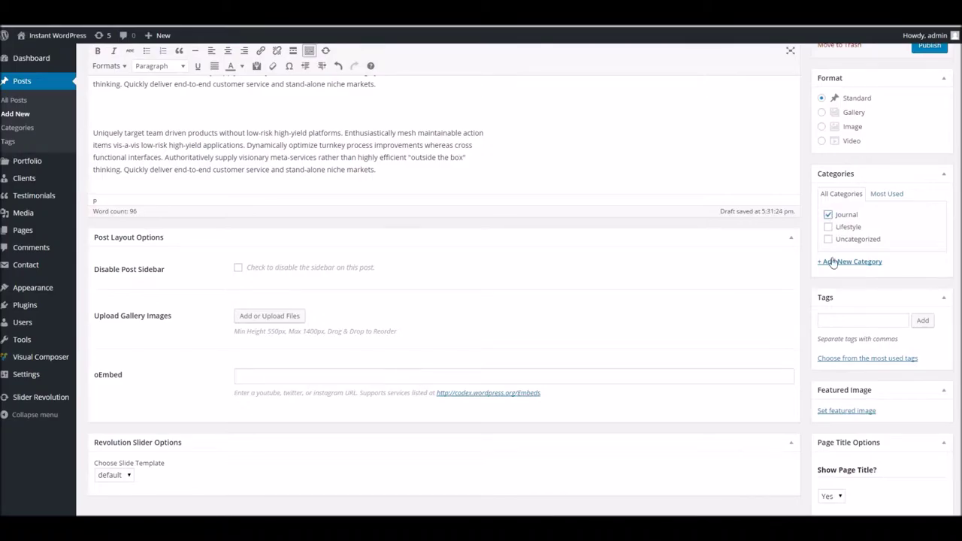
Step: Set pe2.jpg, the woman holding flowers, from the media library as the post's featured image
{"action": "scroll", "coordinate": [832, 298], "scroll_direction": "down", "scroll_amount": 2}
{"action": "left_click", "coordinate": [834, 364]}
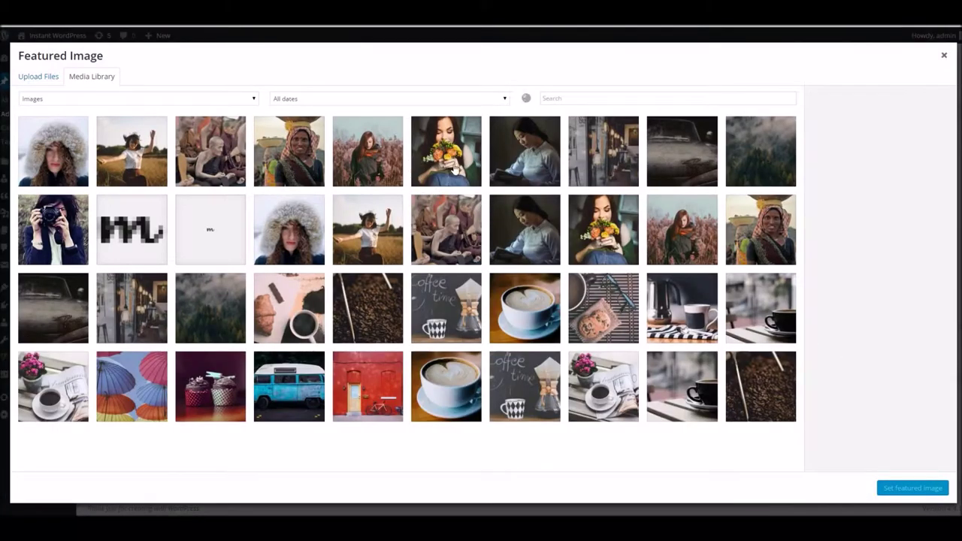
{"action": "left_click", "coordinate": [455, 167]}
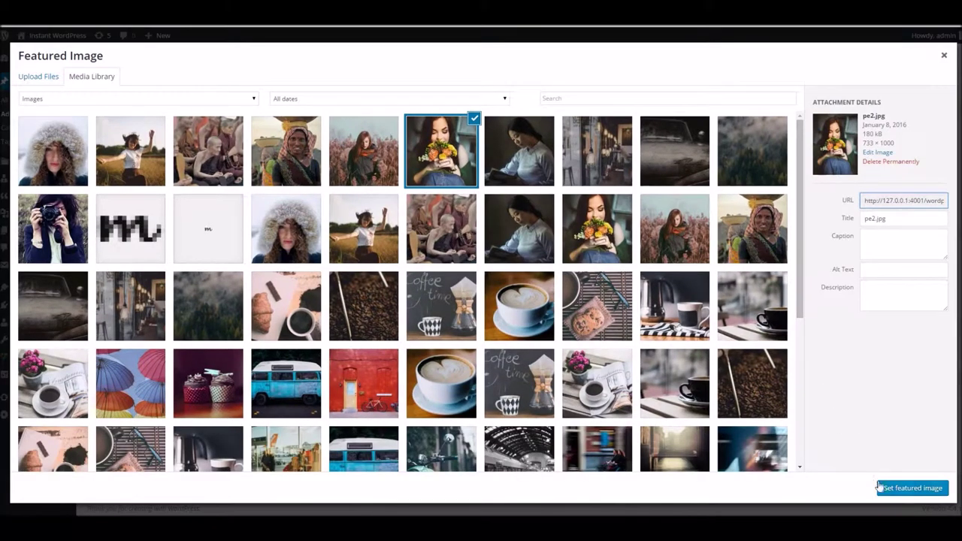
{"action": "left_click", "coordinate": [888, 489]}
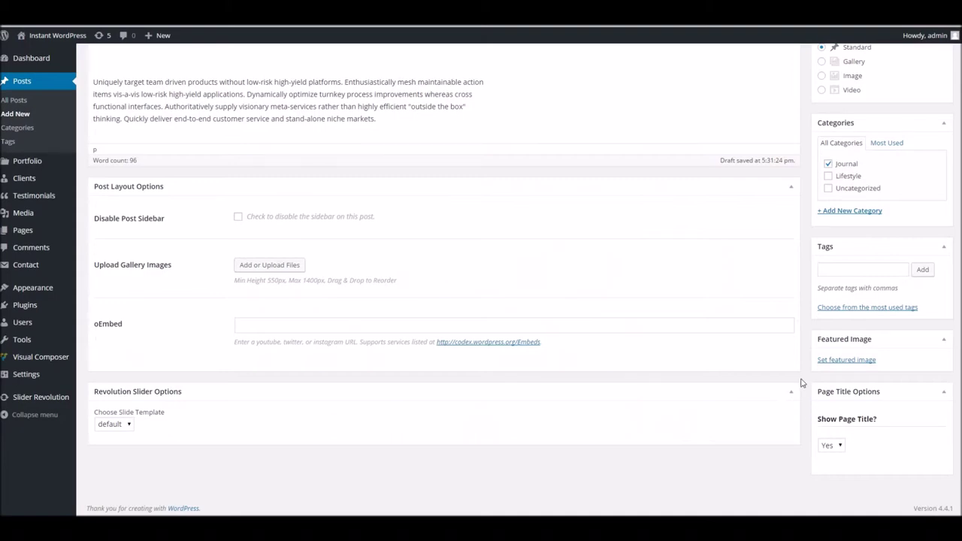
{"action": "scroll", "coordinate": [767, 351], "scroll_direction": "down", "scroll_amount": 2}
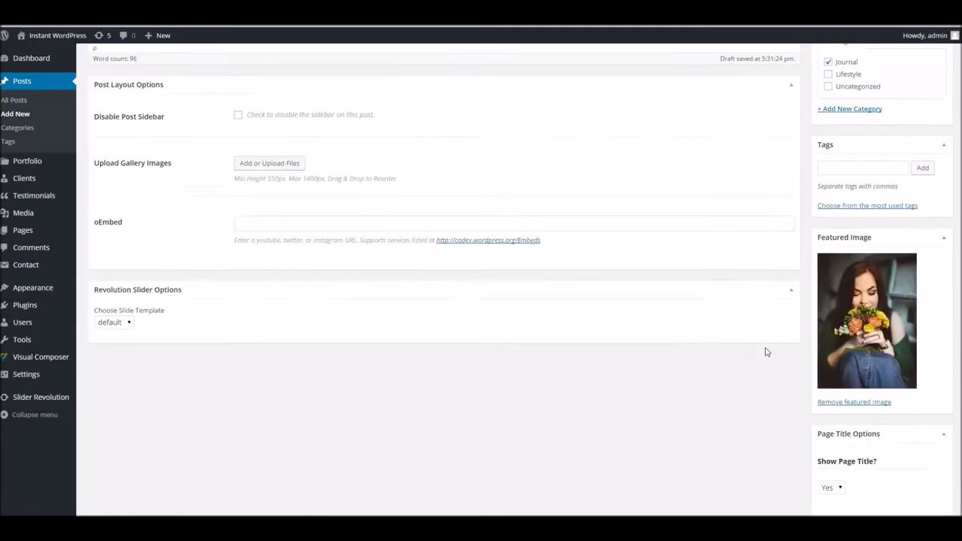
Step: Publish the new post with its Standard format
{"action": "scroll", "coordinate": [765, 352], "scroll_direction": "up", "scroll_amount": 1}
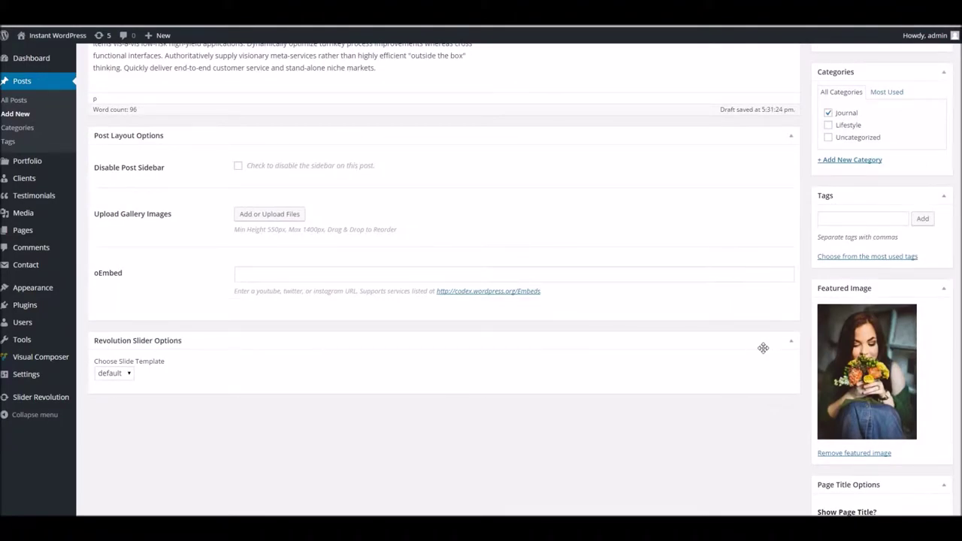
{"action": "scroll", "coordinate": [763, 348], "scroll_direction": "up", "scroll_amount": 5}
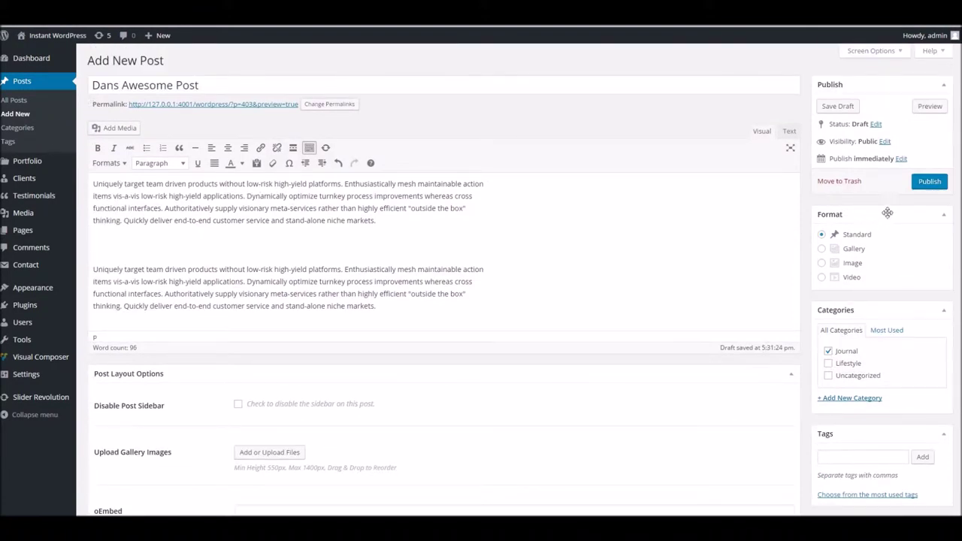
{"action": "left_click", "coordinate": [929, 182]}
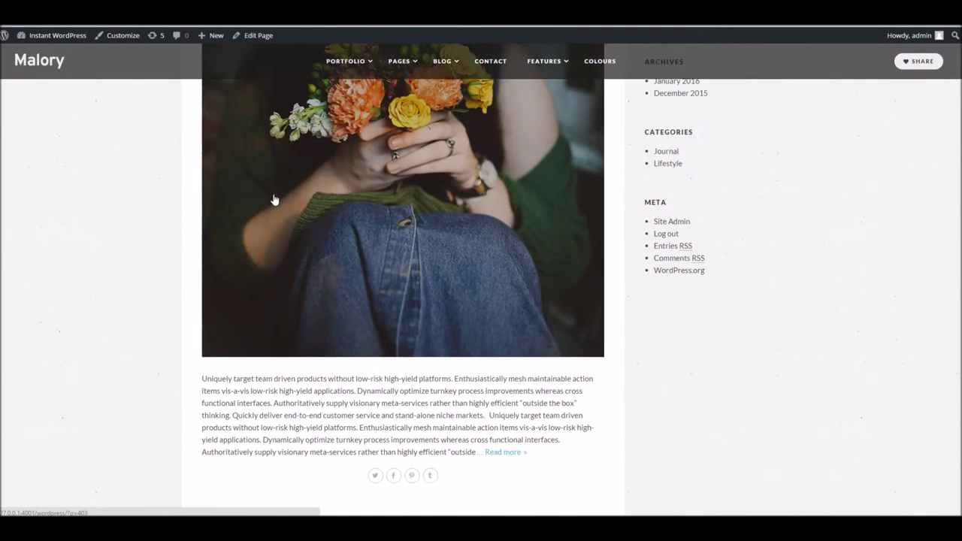
Step: View the published post on the journal page and check its title, featured image and excerpt
{"action": "scroll", "coordinate": [182, 296], "scroll_direction": "down", "scroll_amount": 3}
{"action": "scroll", "coordinate": [188, 291], "scroll_direction": "up", "scroll_amount": 3}
{"action": "scroll", "coordinate": [185, 230], "scroll_direction": "up", "scroll_amount": 4}
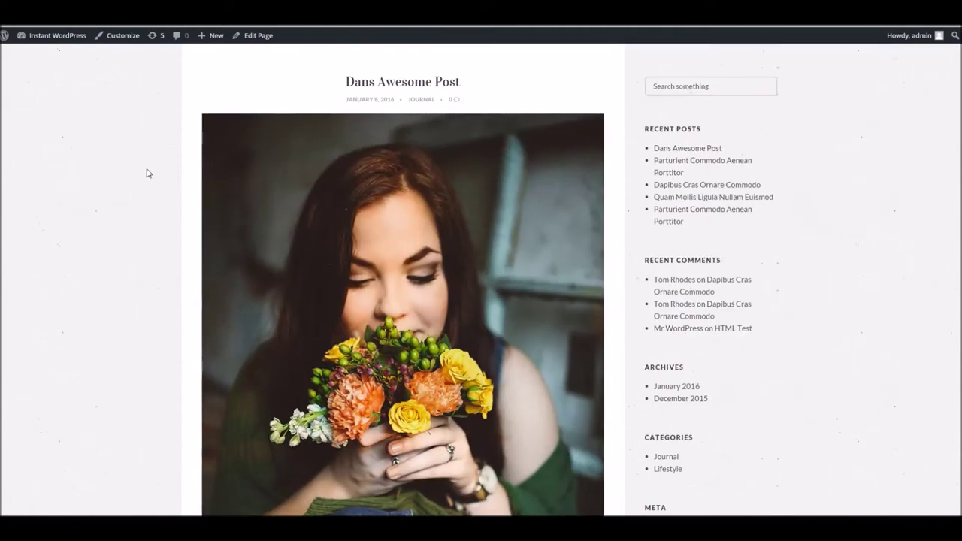
{"action": "scroll", "coordinate": [148, 173], "scroll_direction": "down", "scroll_amount": 3}
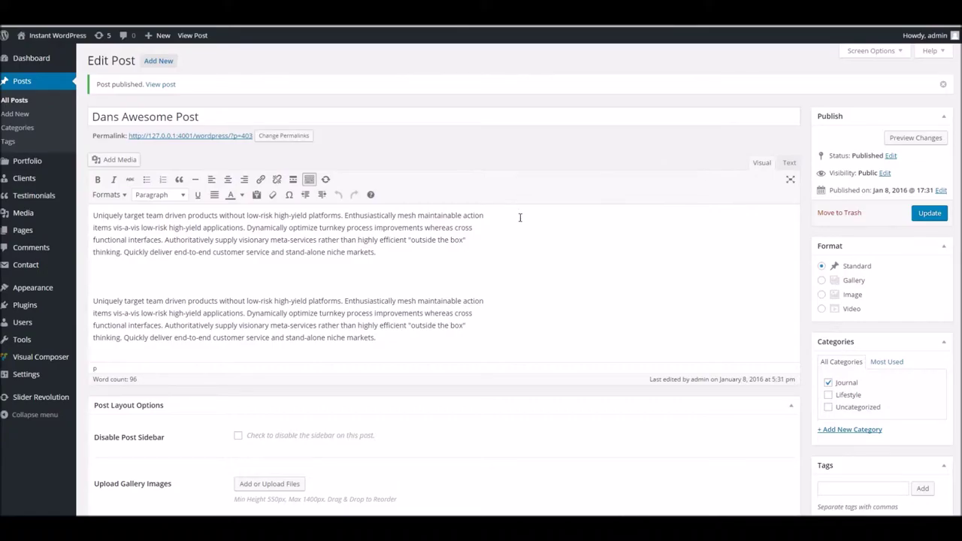
Step: Return to editing the post and change its format to Gallery
{"action": "scroll", "coordinate": [579, 233], "scroll_direction": "down", "scroll_amount": 3}
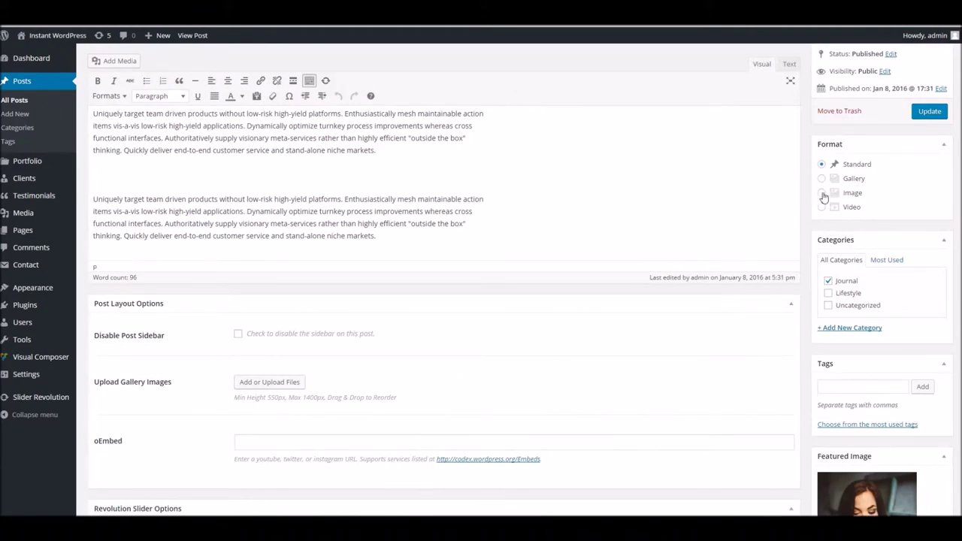
{"action": "left_click", "coordinate": [821, 179]}
{"action": "scroll", "coordinate": [841, 210], "scroll_direction": "down", "scroll_amount": 2}
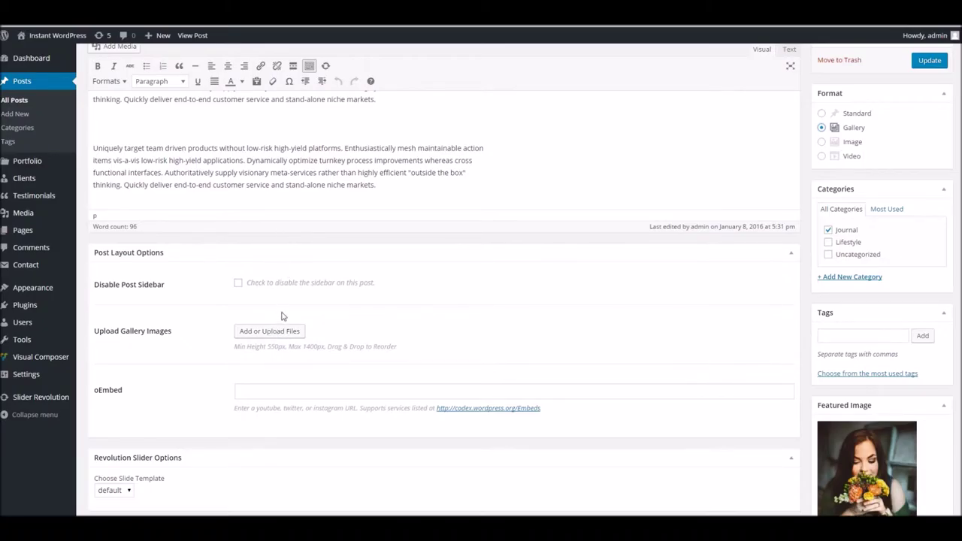
Step: Add the second through fourth images in the media library's first row, ending with pe4.jpg, as the post's gallery images
{"action": "left_click", "coordinate": [260, 332]}
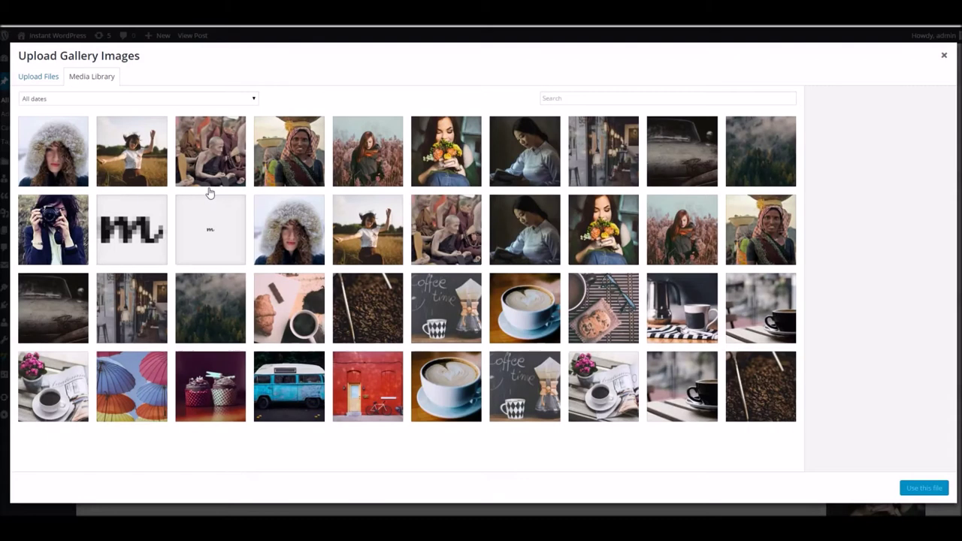
{"action": "left_click", "coordinate": [125, 159]}
{"action": "left_click", "coordinate": [282, 159], "text": "shift"}
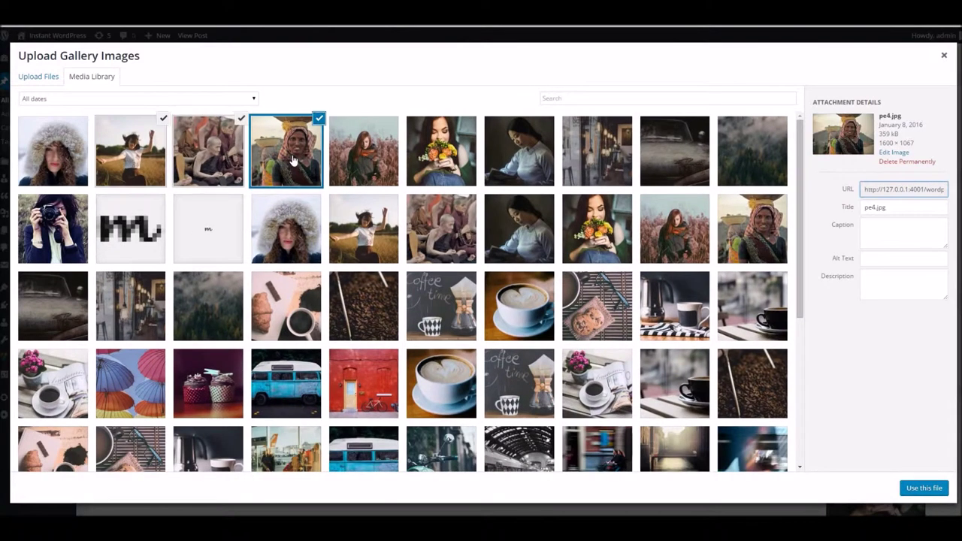
{"action": "left_click", "coordinate": [923, 488]}
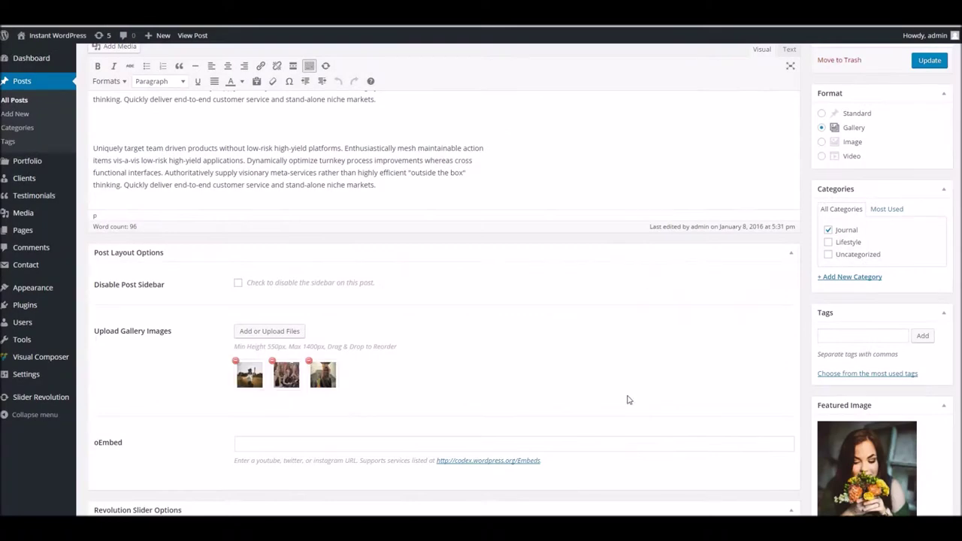
{"action": "scroll", "coordinate": [487, 377], "scroll_direction": "down", "scroll_amount": 2}
{"action": "scroll", "coordinate": [485, 374], "scroll_direction": "up", "scroll_amount": 1}
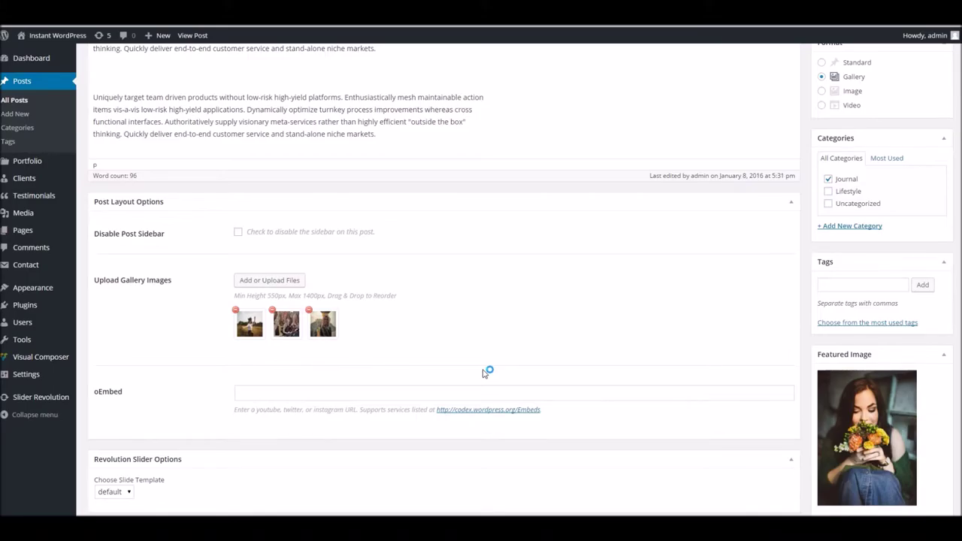
Step: Update the published post to save its Gallery format and gallery images
{"action": "scroll", "coordinate": [485, 373], "scroll_direction": "up", "scroll_amount": 1}
{"action": "scroll", "coordinate": [484, 374], "scroll_direction": "up", "scroll_amount": 1}
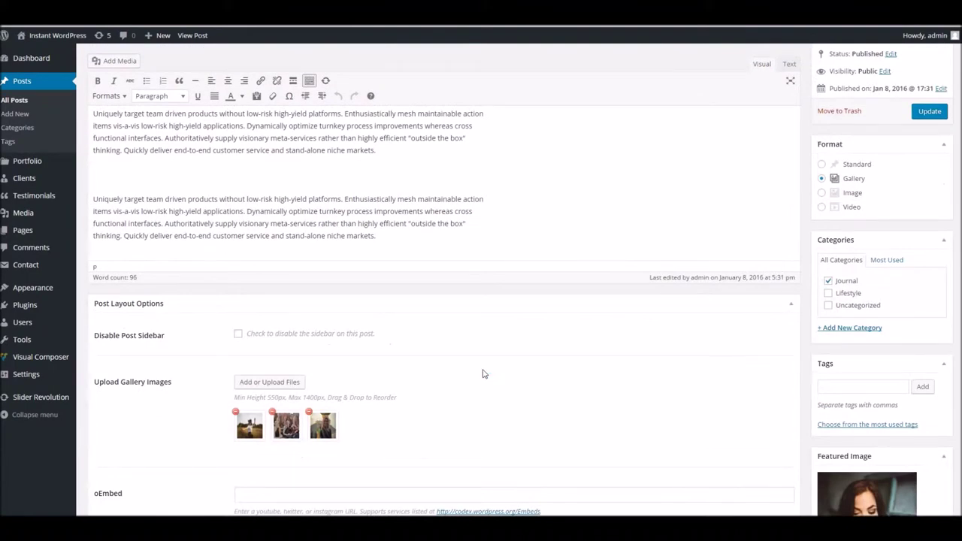
{"action": "scroll", "coordinate": [704, 307], "scroll_direction": "up", "scroll_amount": 1}
{"action": "left_click", "coordinate": [929, 164]}
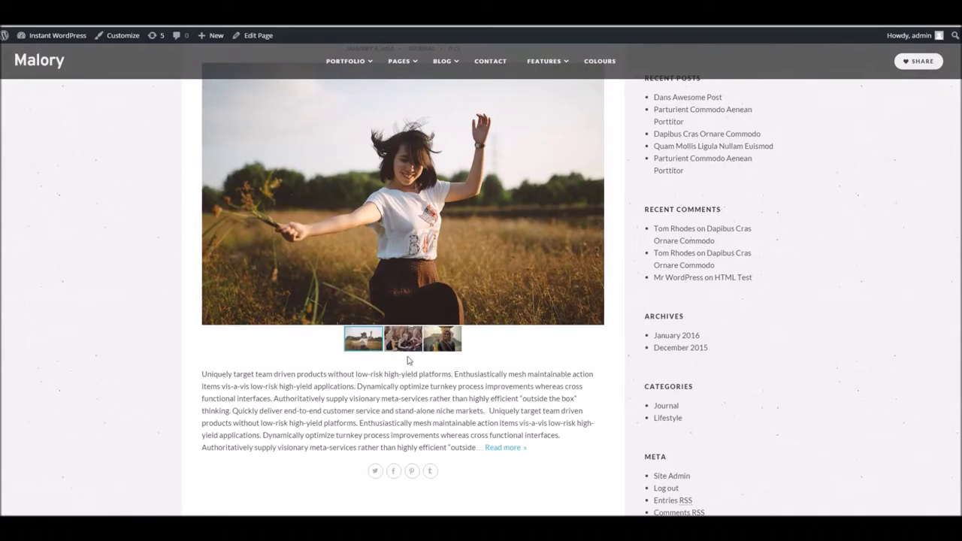
Step: Switch between the post's gallery images on the journal page and compare it with the next post's image layout
{"action": "left_click", "coordinate": [409, 347]}
{"action": "left_click", "coordinate": [443, 346]}
{"action": "left_click", "coordinate": [398, 342]}
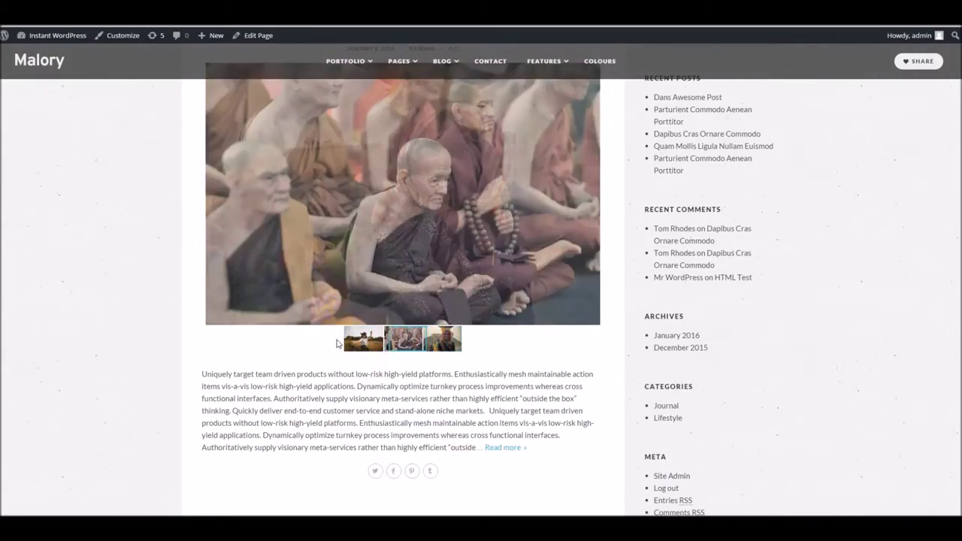
{"action": "left_click", "coordinate": [359, 342]}
{"action": "scroll", "coordinate": [361, 331], "scroll_direction": "up", "scroll_amount": 1}
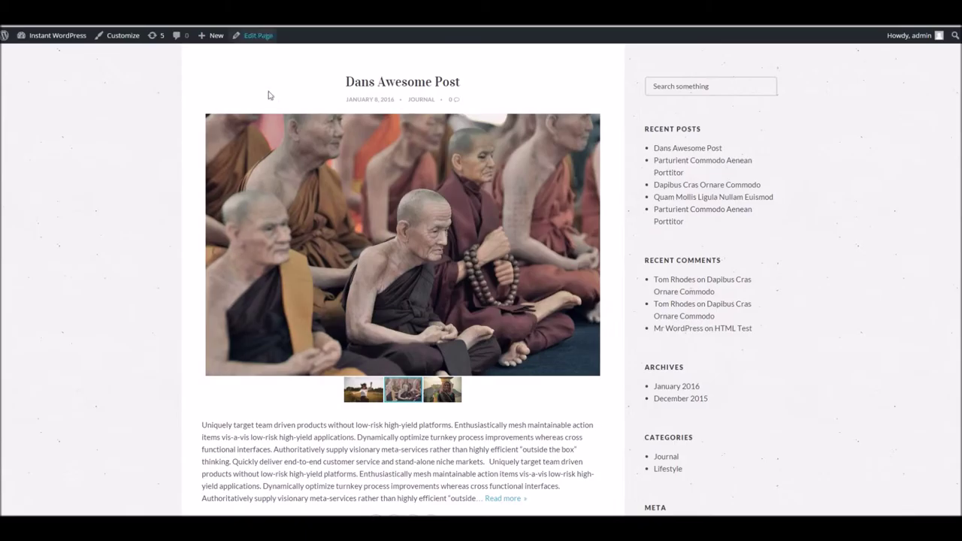
{"action": "scroll", "coordinate": [185, 135], "scroll_direction": "down", "scroll_amount": 6}
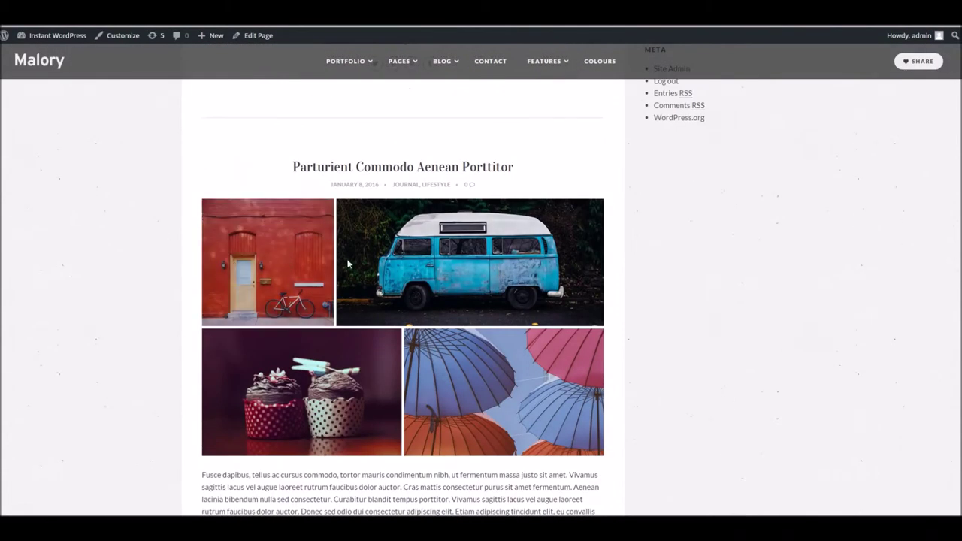
{"action": "scroll", "coordinate": [215, 180], "scroll_direction": "up", "scroll_amount": 6}
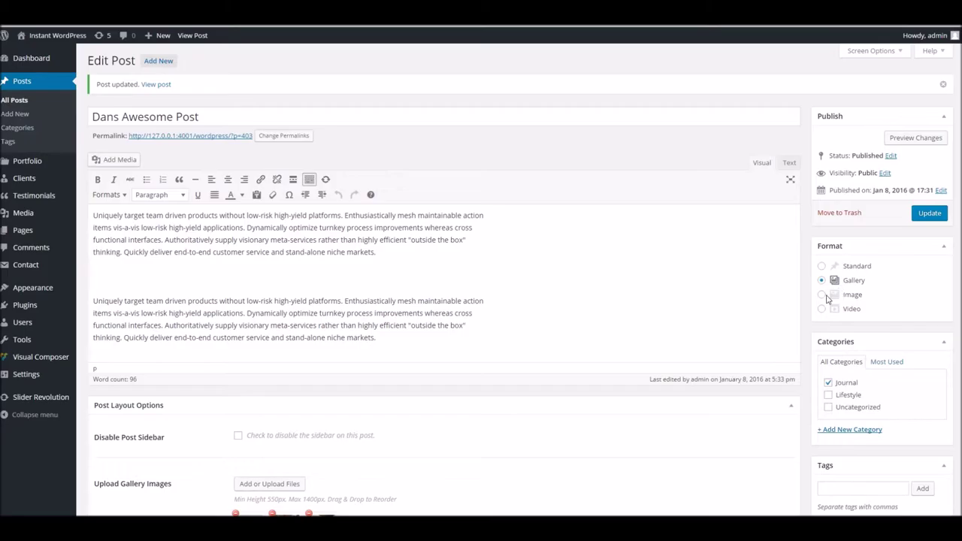
Step: Change the post's format to Image, keep the same gallery images, and update the post
{"action": "left_click", "coordinate": [822, 296]}
{"action": "scroll", "coordinate": [845, 308], "scroll_direction": "down", "scroll_amount": 2}
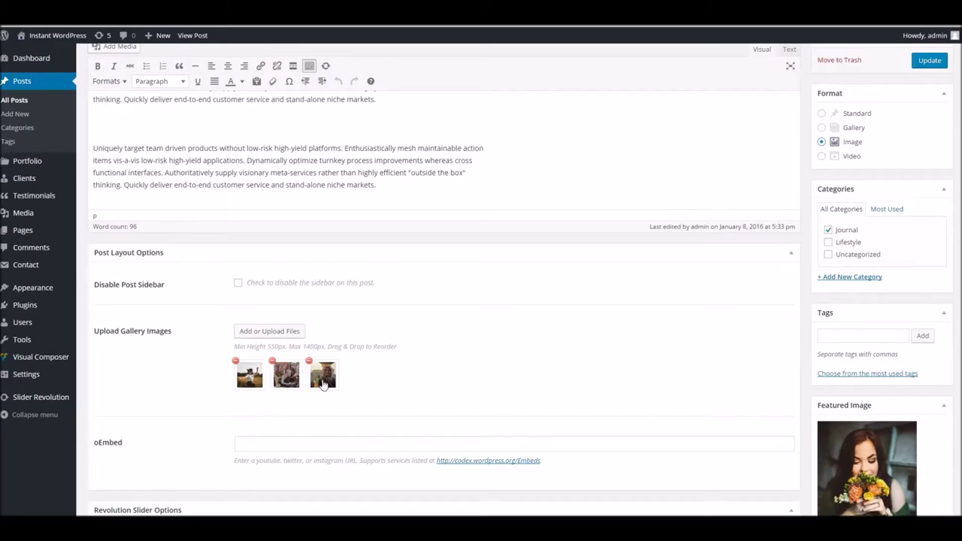
{"action": "scroll", "coordinate": [441, 349], "scroll_direction": "up", "scroll_amount": 1}
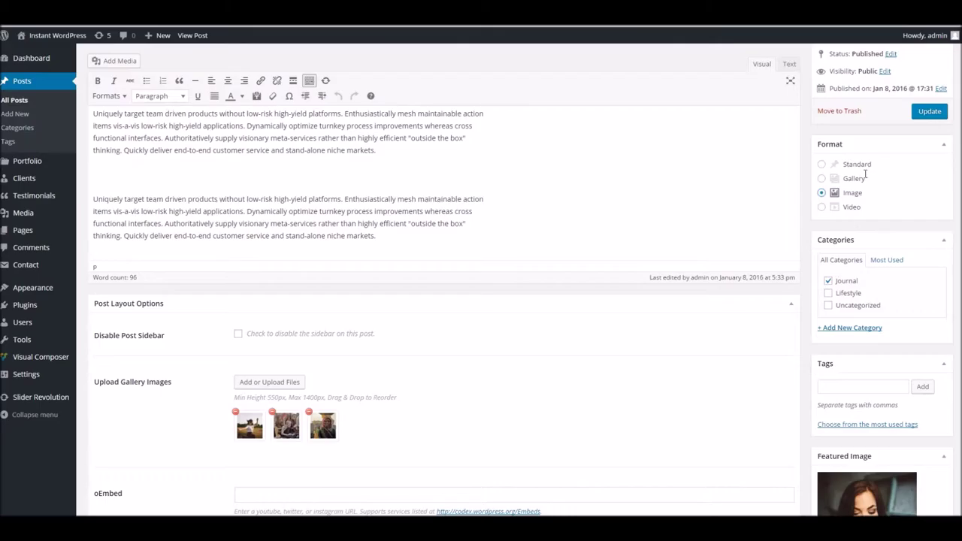
{"action": "left_click", "coordinate": [930, 111]}
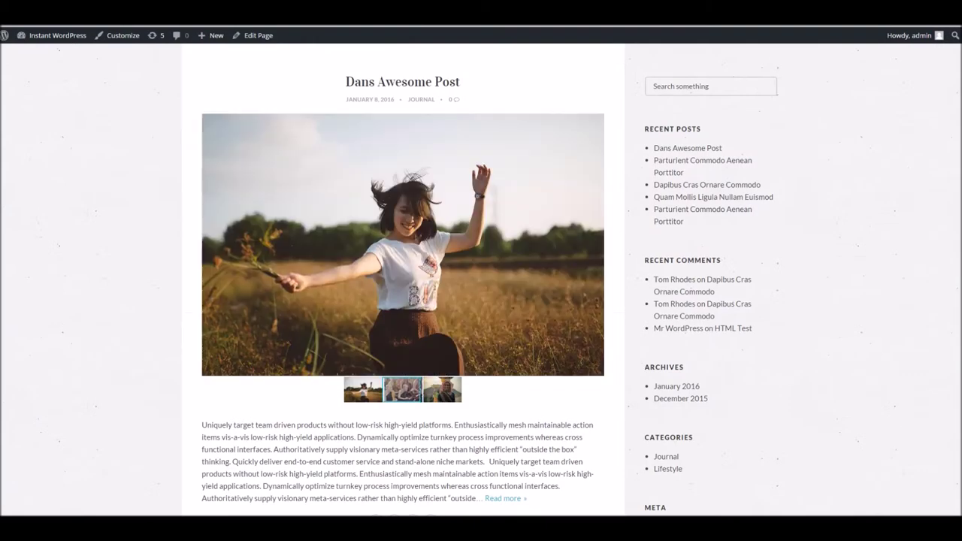
Step: Reload the journal page, view the post's image grid, and enlarge its first image before closing the enlarged view
{"action": "right_click", "coordinate": [299, 29]}
{"action": "key", "text": "Escape"}
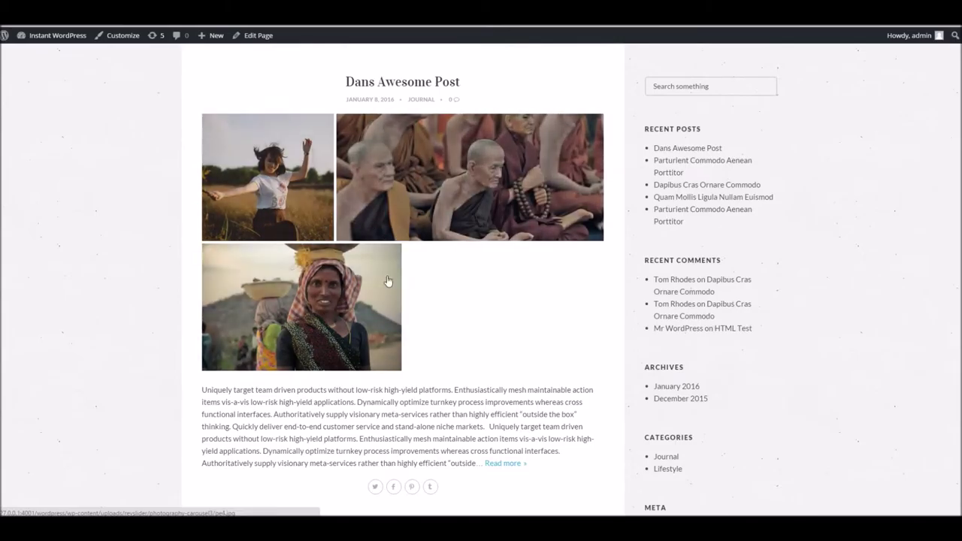
{"action": "left_click", "coordinate": [272, 216]}
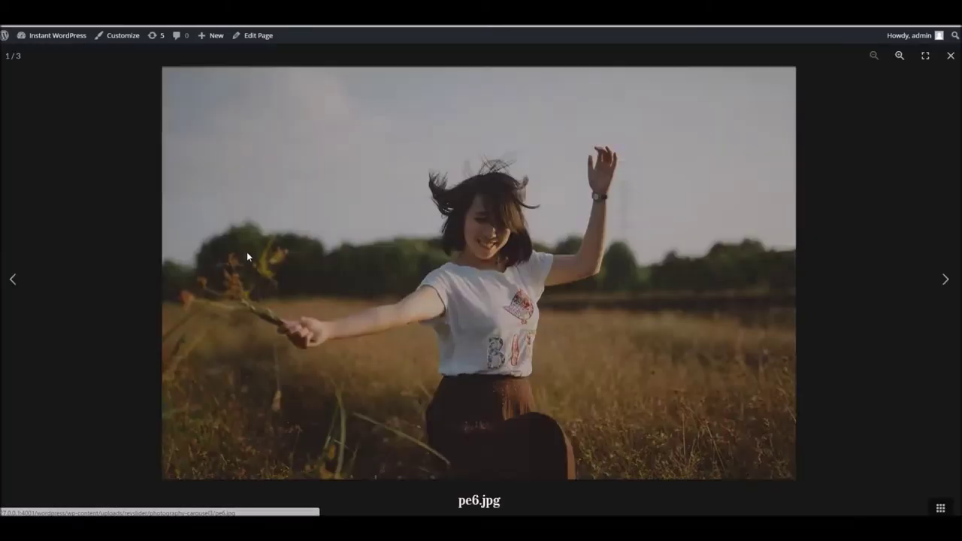
{"action": "left_click", "coordinate": [950, 56]}
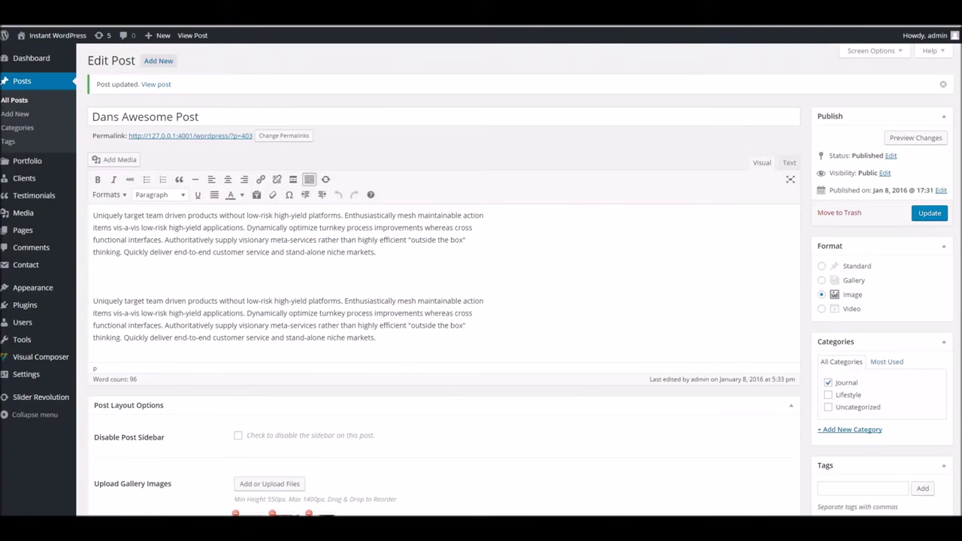
{"action": "left_click", "coordinate": [821, 309]}
{"action": "scroll", "coordinate": [795, 311], "scroll_direction": "down", "scroll_amount": 4}
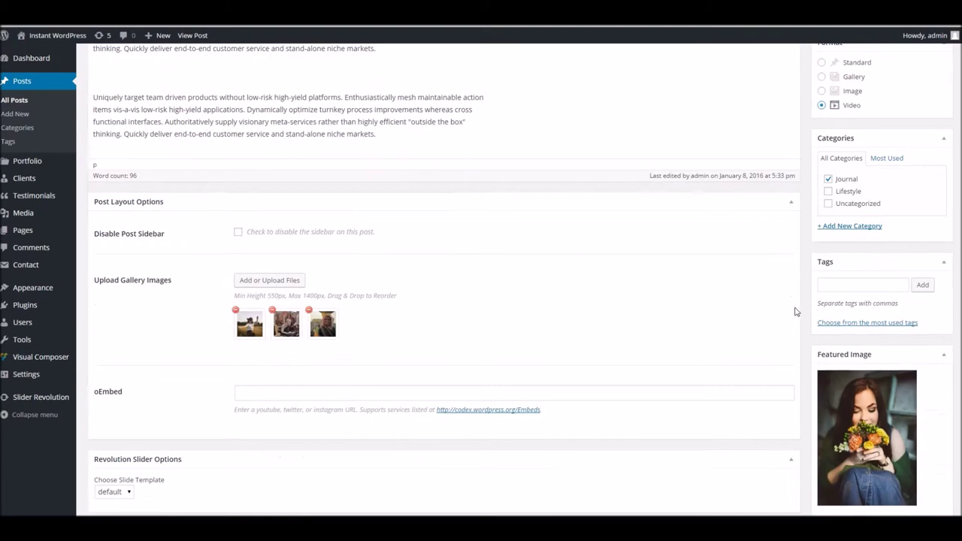
{"action": "left_click", "coordinate": [323, 292]}
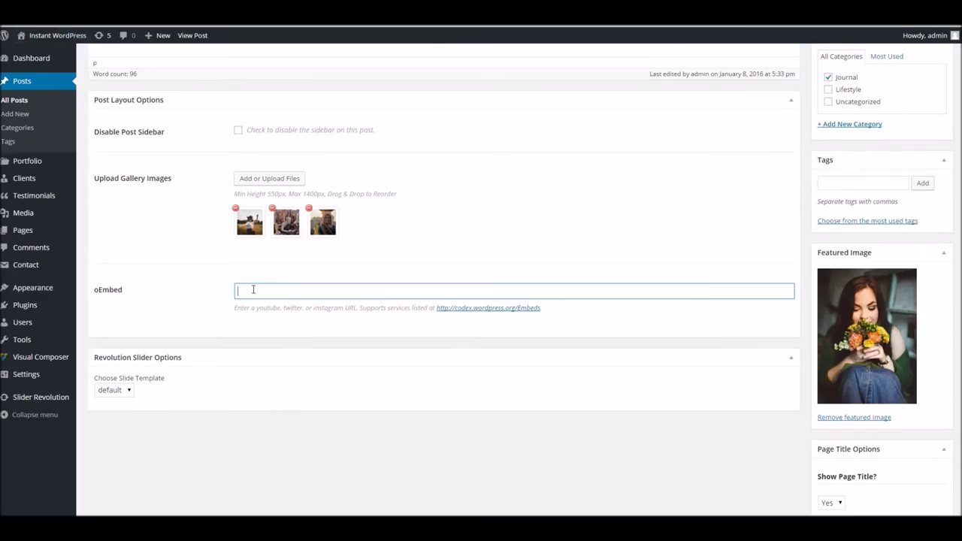
{"action": "type", "text": "https://www.youtube.com/watch?v=sbnP-QuKXp8"}
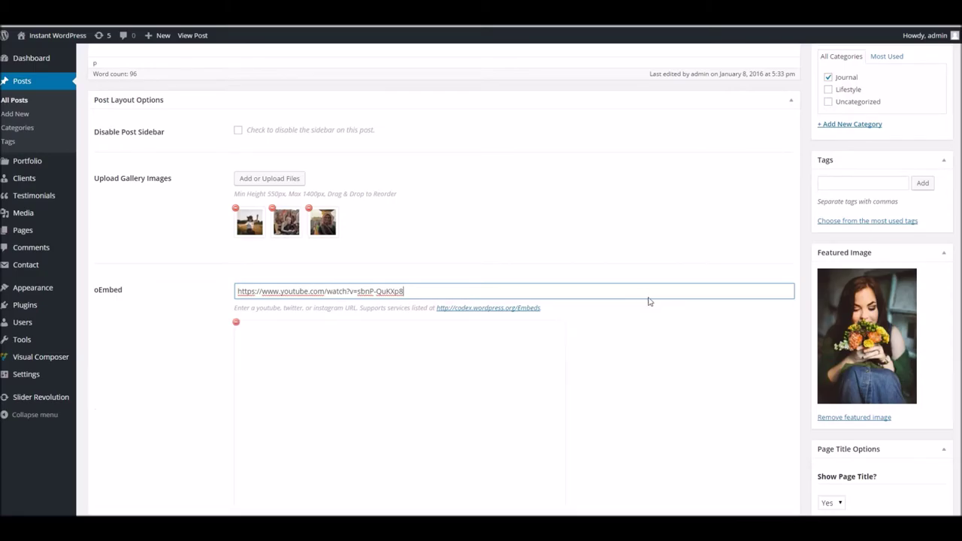
{"action": "scroll", "coordinate": [831, 336], "scroll_direction": "up", "scroll_amount": 2}
{"action": "scroll", "coordinate": [826, 217], "scroll_direction": "down", "scroll_amount": 3}
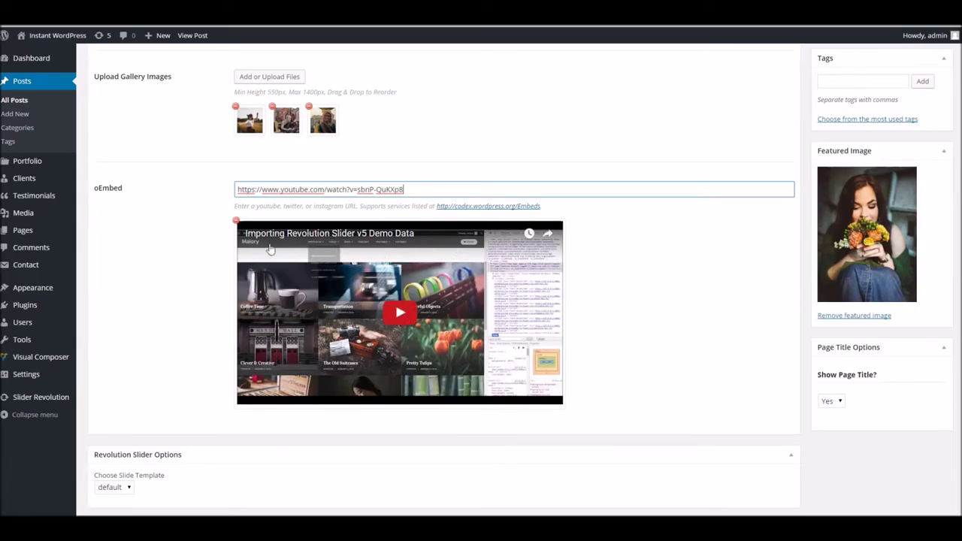
{"action": "scroll", "coordinate": [700, 330], "scroll_direction": "down", "scroll_amount": 1}
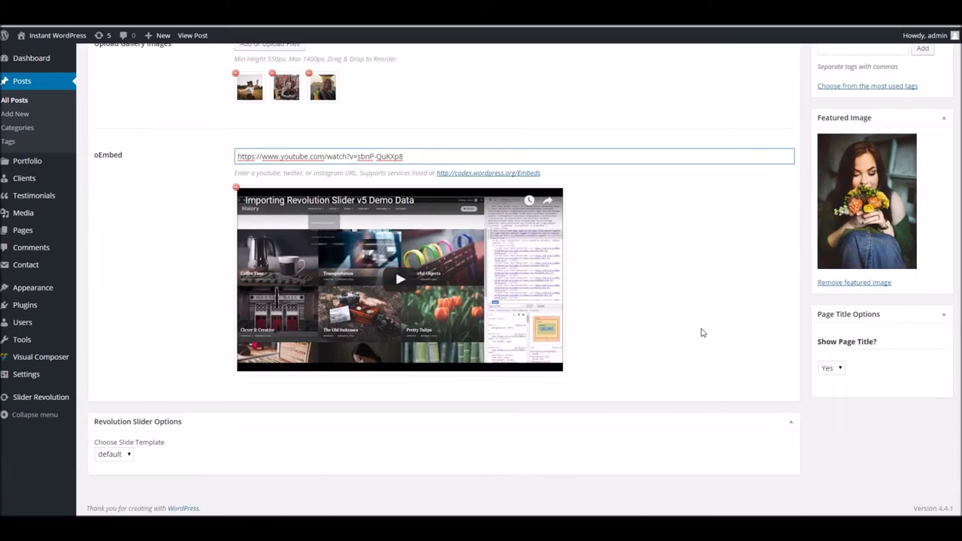
Step: Update the post to save its Video format and embedded YouTube video
{"action": "scroll", "coordinate": [701, 332], "scroll_direction": "up", "scroll_amount": 2}
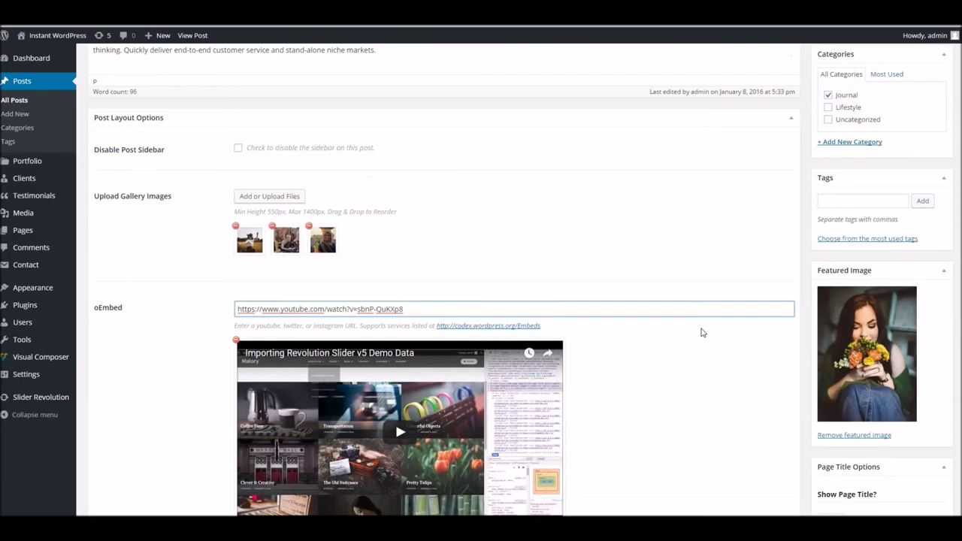
{"action": "scroll", "coordinate": [701, 332], "scroll_direction": "up", "scroll_amount": 1}
{"action": "scroll", "coordinate": [701, 332], "scroll_direction": "up", "scroll_amount": 3}
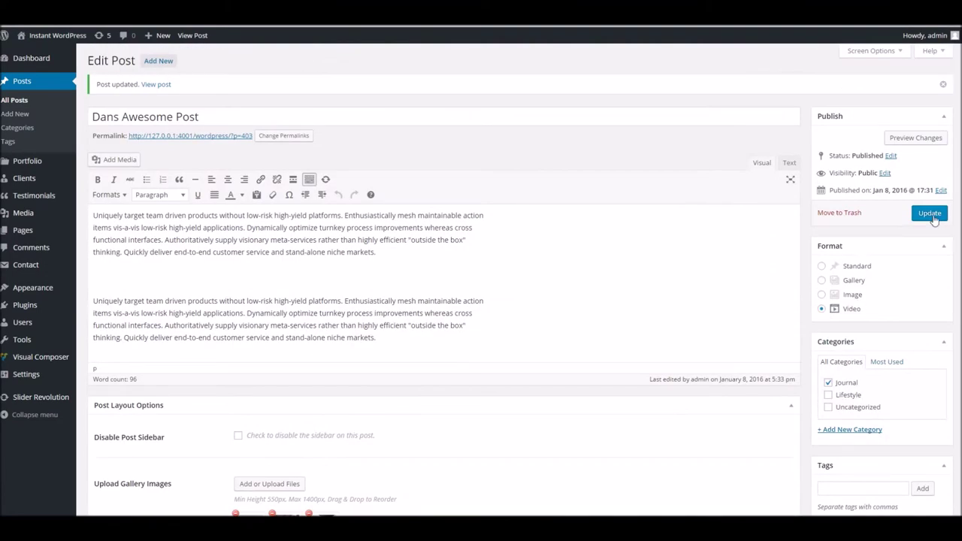
{"action": "left_click", "coordinate": [930, 215]}
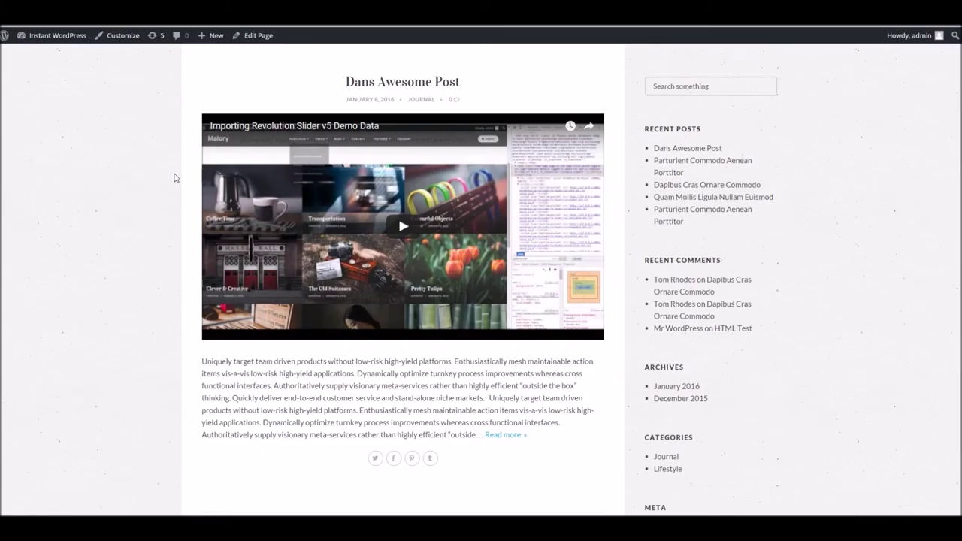
Step: Browse the journal page and examine how the posts below the video post display their different formats
{"action": "scroll", "coordinate": [174, 177], "scroll_direction": "down", "scroll_amount": 6}
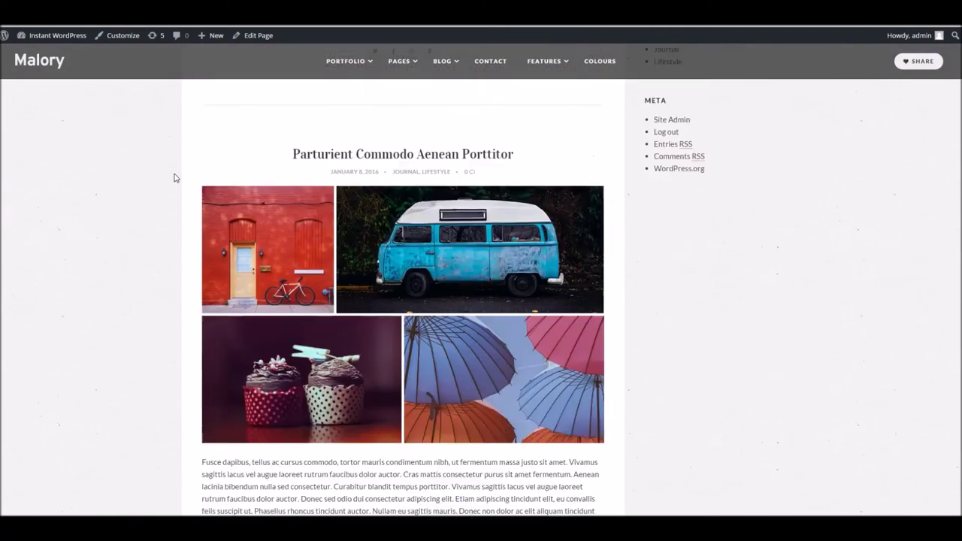
{"action": "scroll", "coordinate": [295, 248], "scroll_direction": "down", "scroll_amount": 2}
{"action": "scroll", "coordinate": [294, 225], "scroll_direction": "up", "scroll_amount": 1}
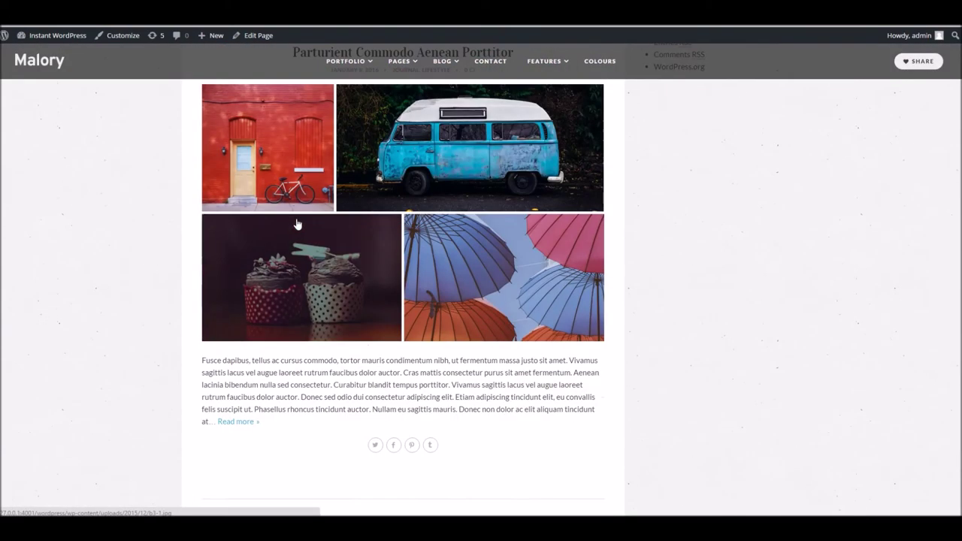
{"action": "scroll", "coordinate": [344, 173], "scroll_direction": "down", "scroll_amount": 5}
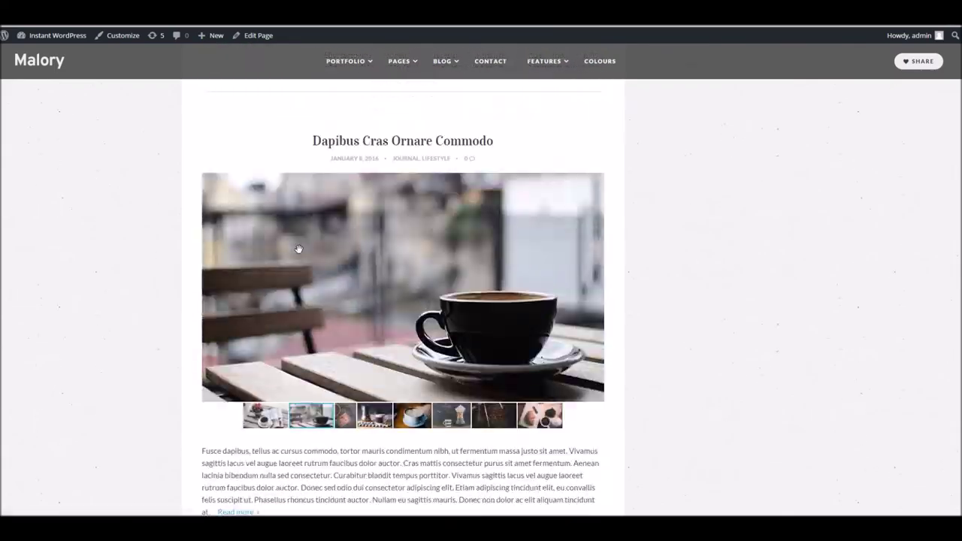
{"action": "scroll", "coordinate": [333, 335], "scroll_direction": "down", "scroll_amount": 2}
{"action": "scroll", "coordinate": [357, 334], "scroll_direction": "down", "scroll_amount": 10}
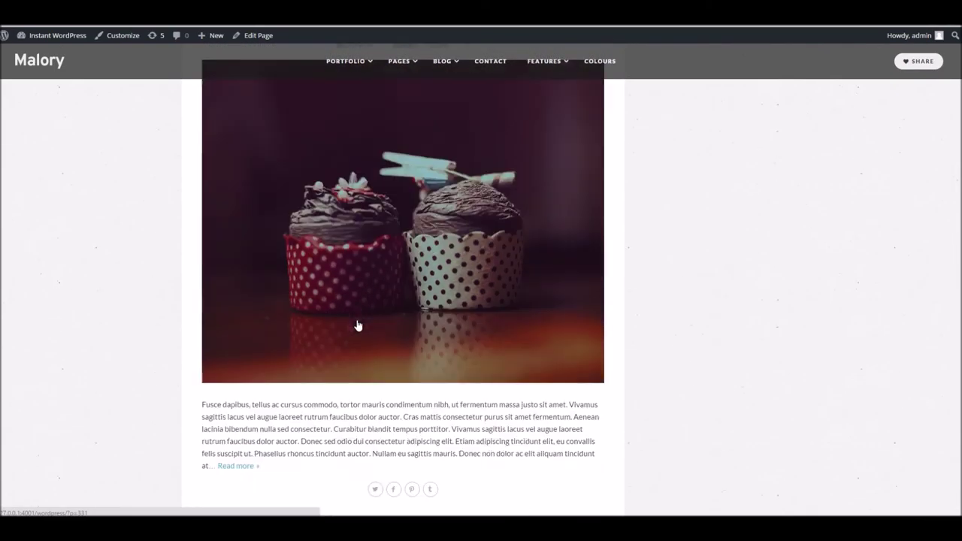